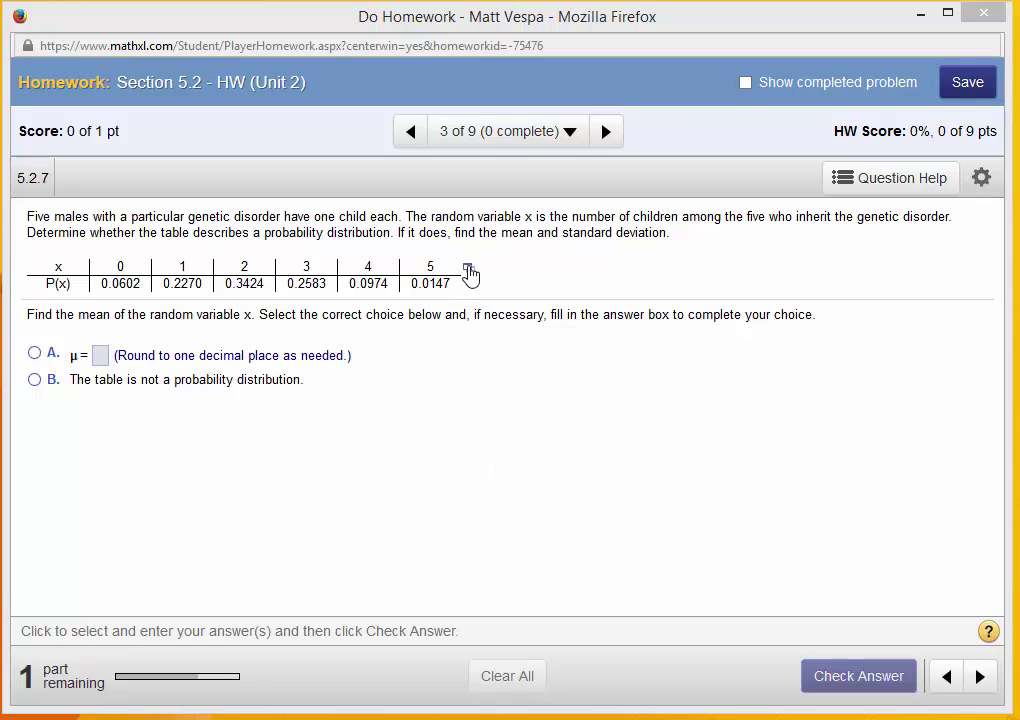
Send the MathXL x and P(x) table to Excel as the Expected_Value workbook.
click(468, 270)
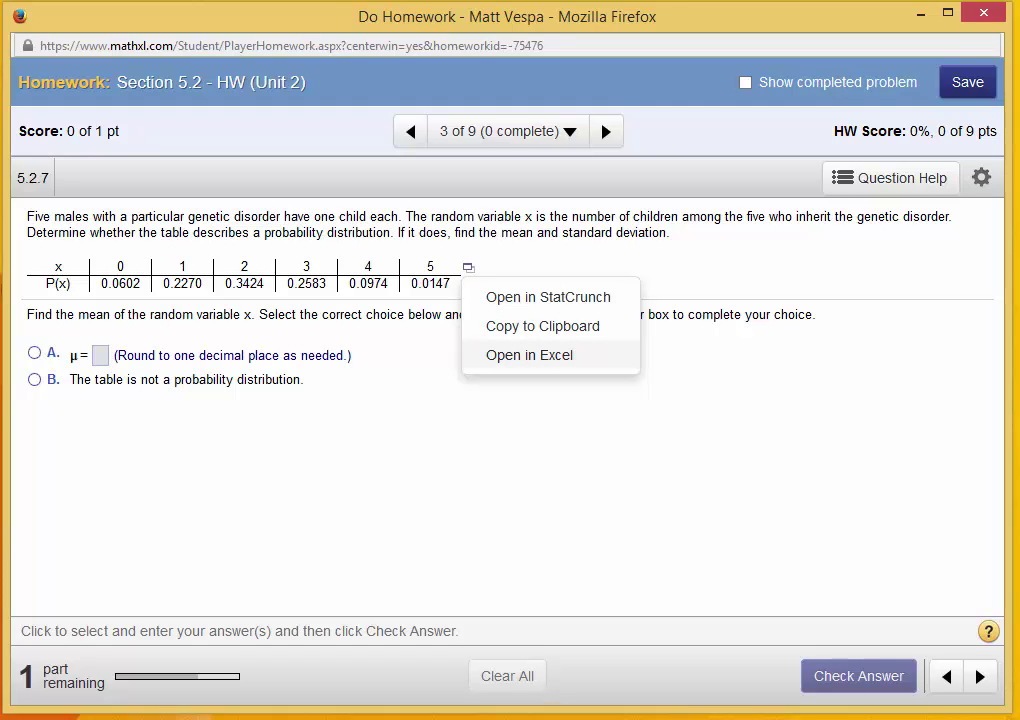
click(529, 355)
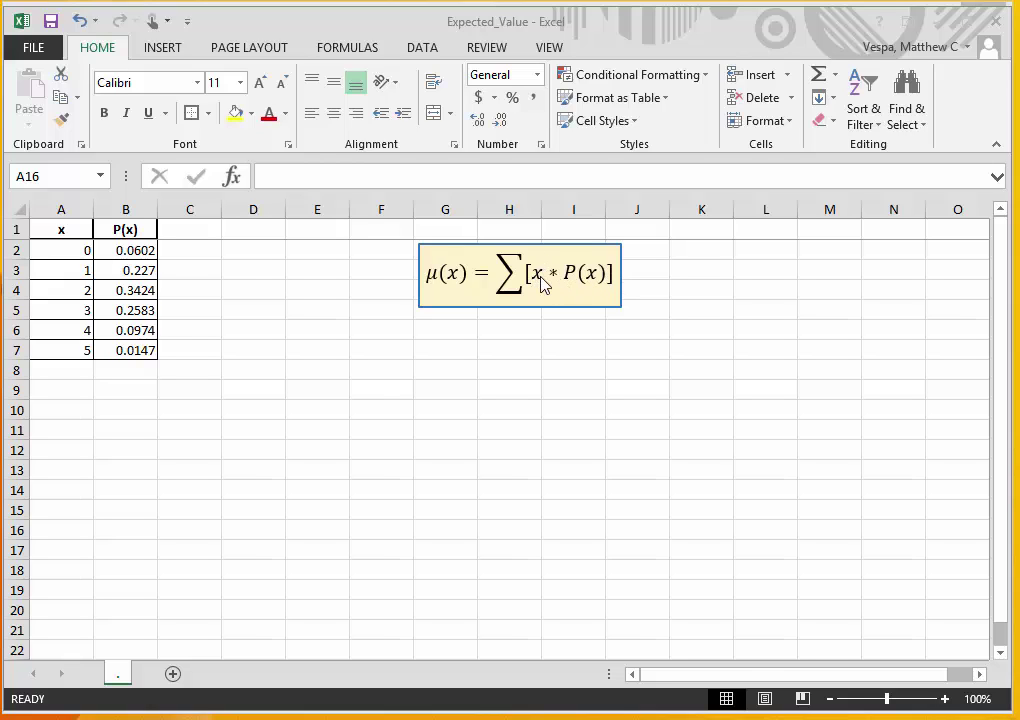
Review the first x value 0 in A2 and its probability 0.0602 in B2.
click(61, 249)
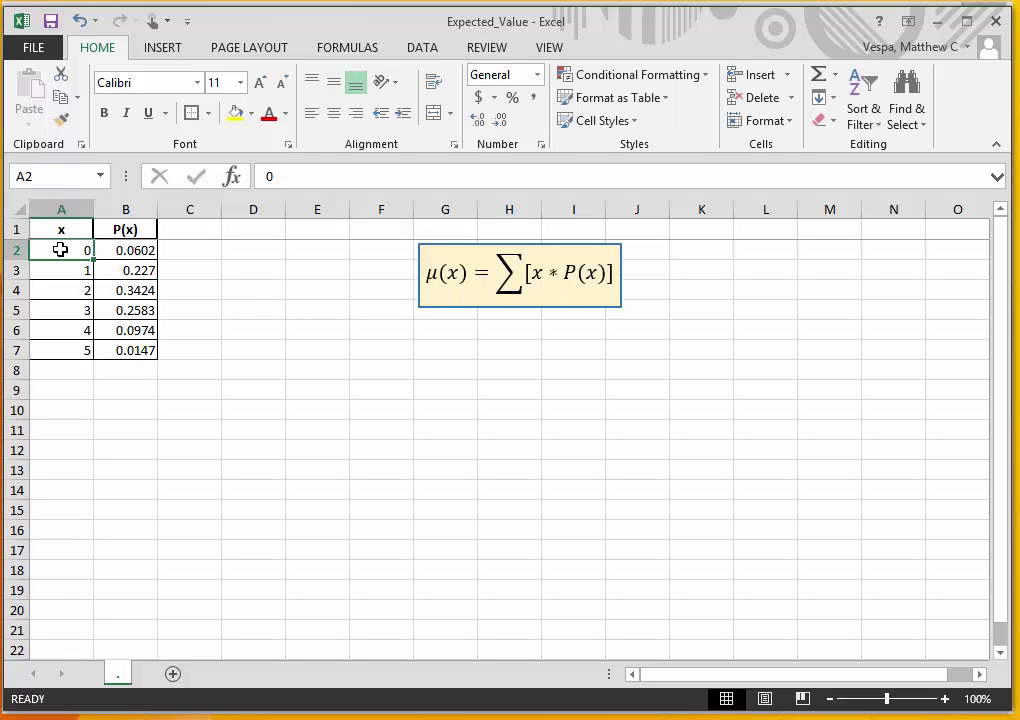
click(125, 250)
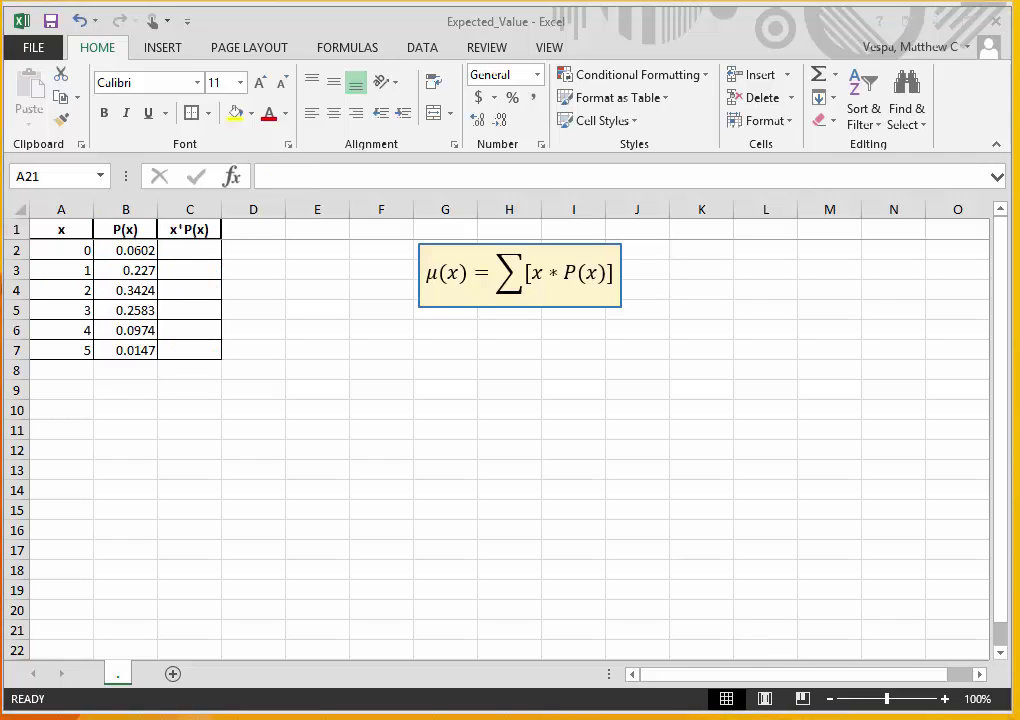
Enter =A2*B2 in C2 and fill it down through C7.
click(190, 251)
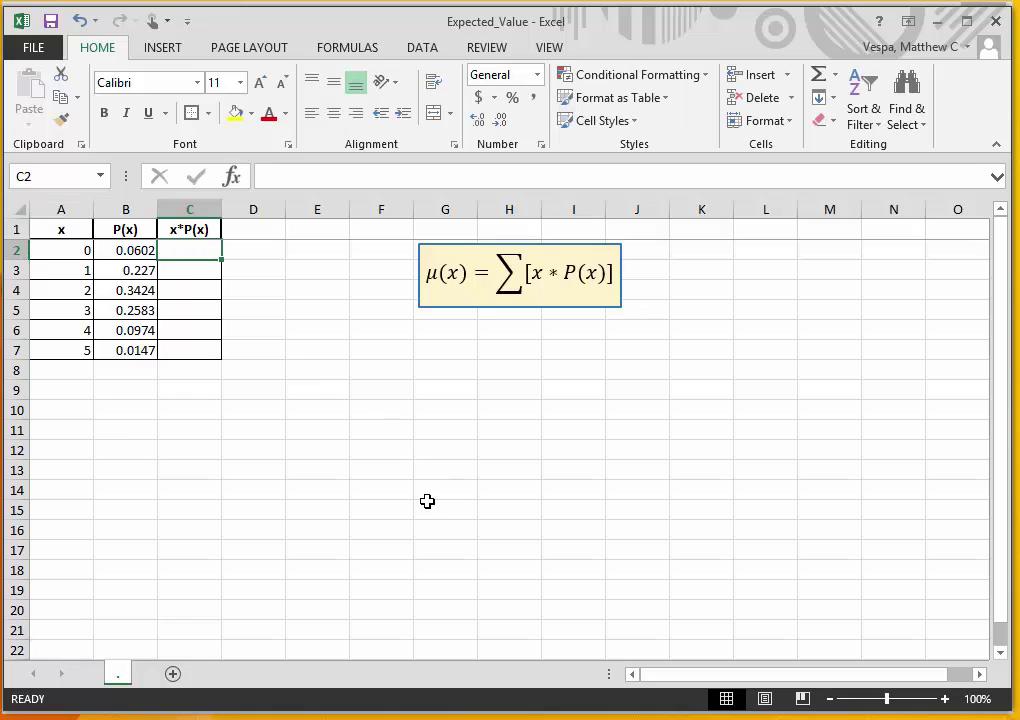
text(=)
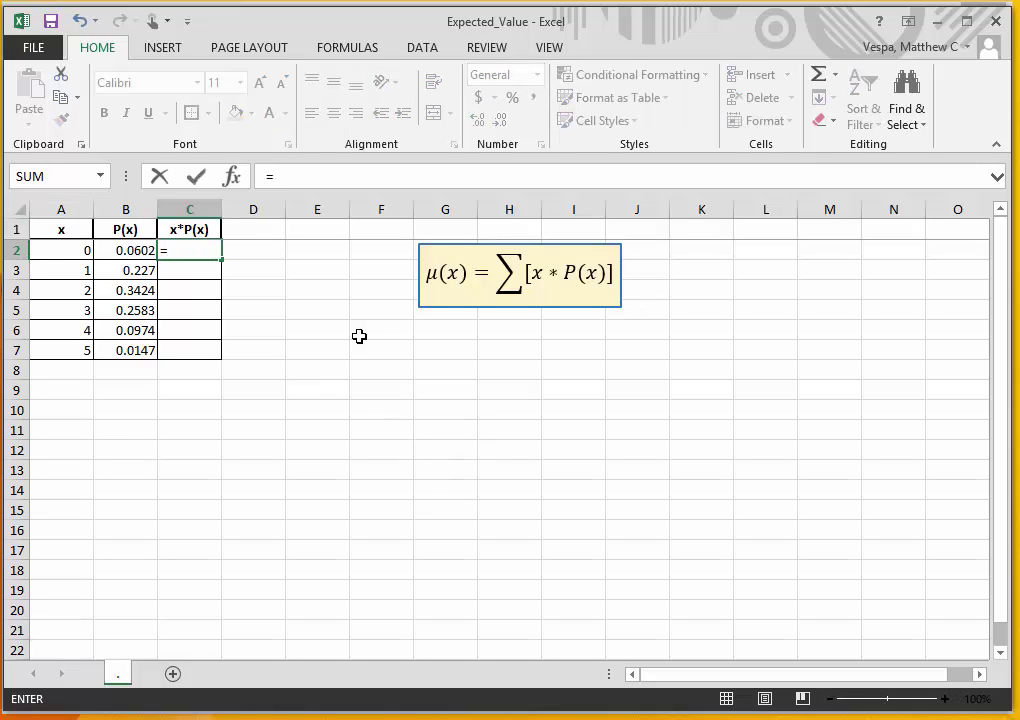
click(64, 249)
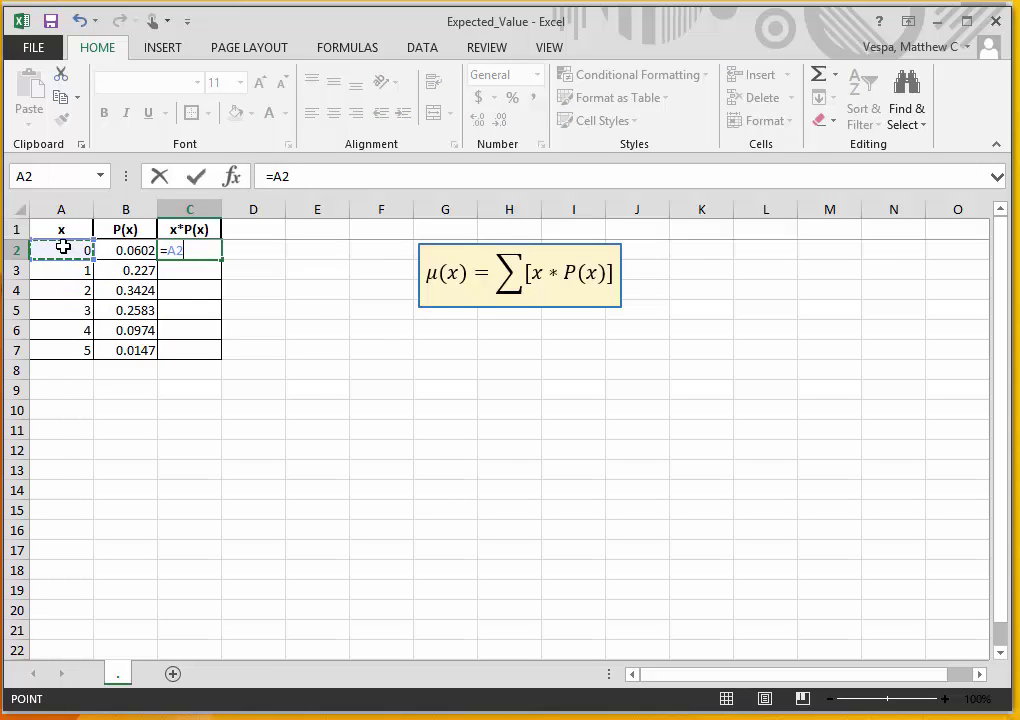
text(*)
click(121, 250)
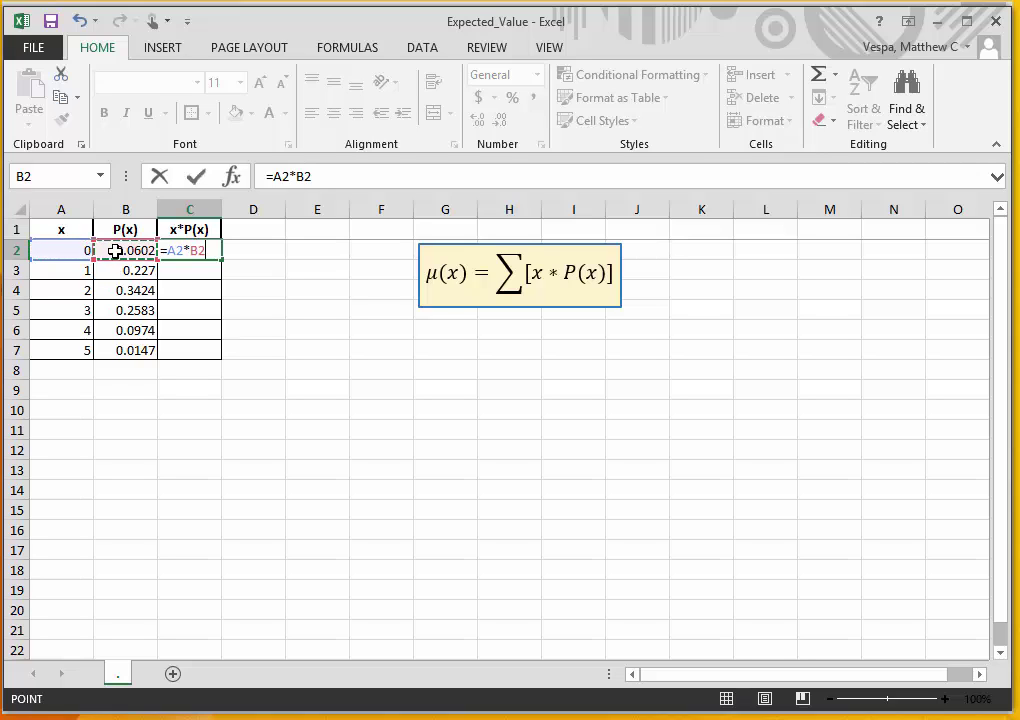
key(Return)
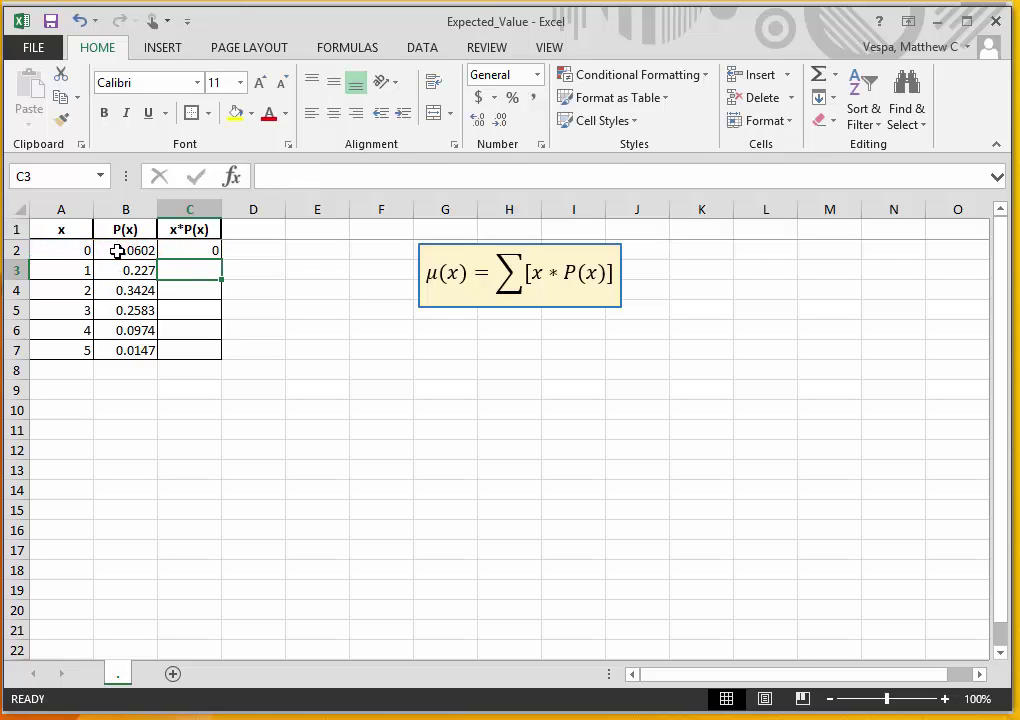
click(188, 251)
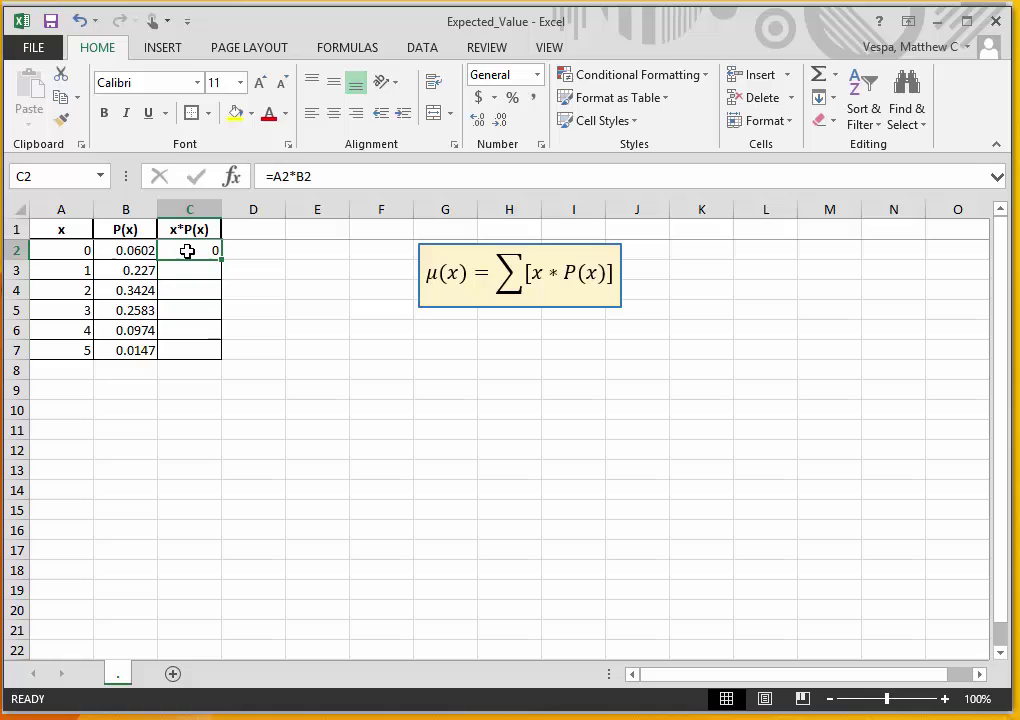
drag(221, 259, 221, 360)
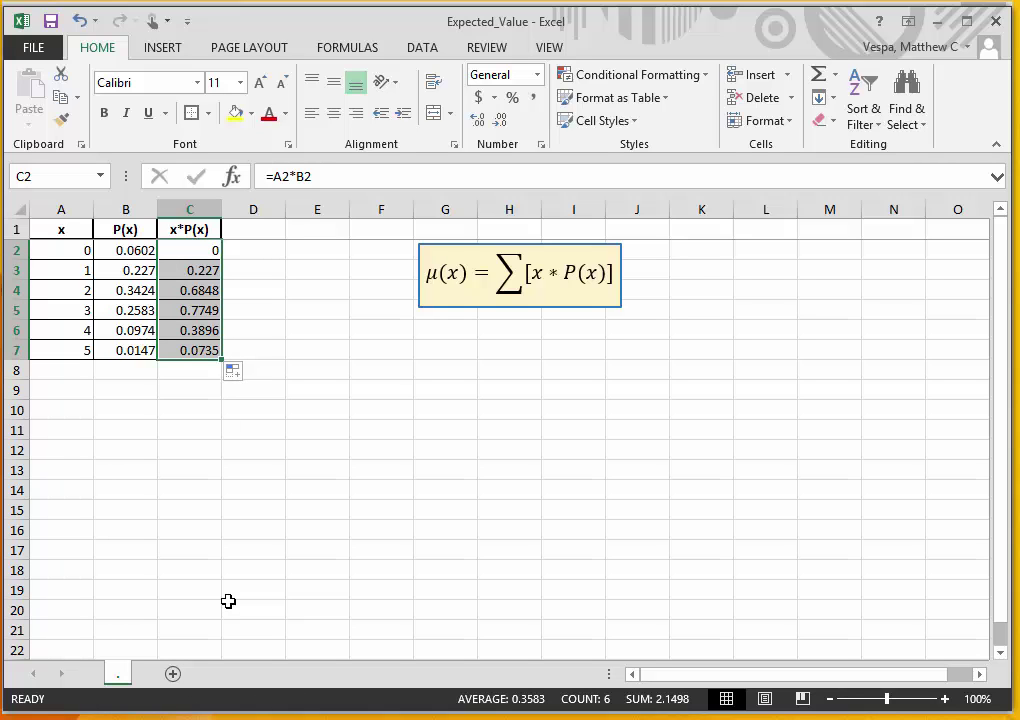
Check the copied product formulas in C3 and C4 against their x and P(x) pairs.
click(189, 268)
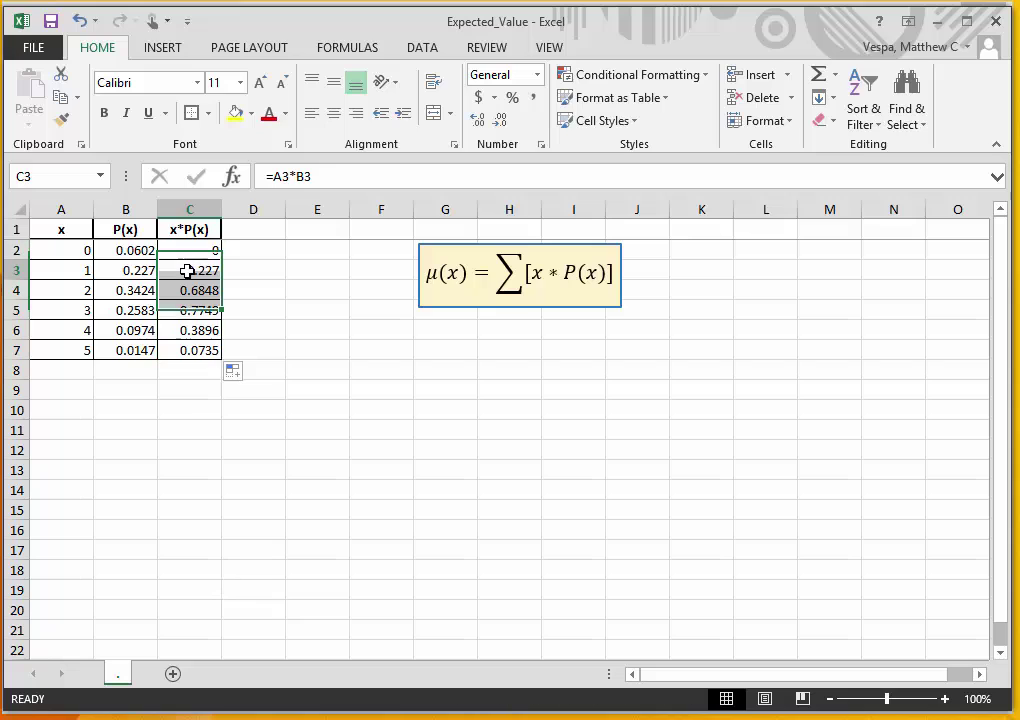
drag(76, 273, 153, 274)
click(207, 289)
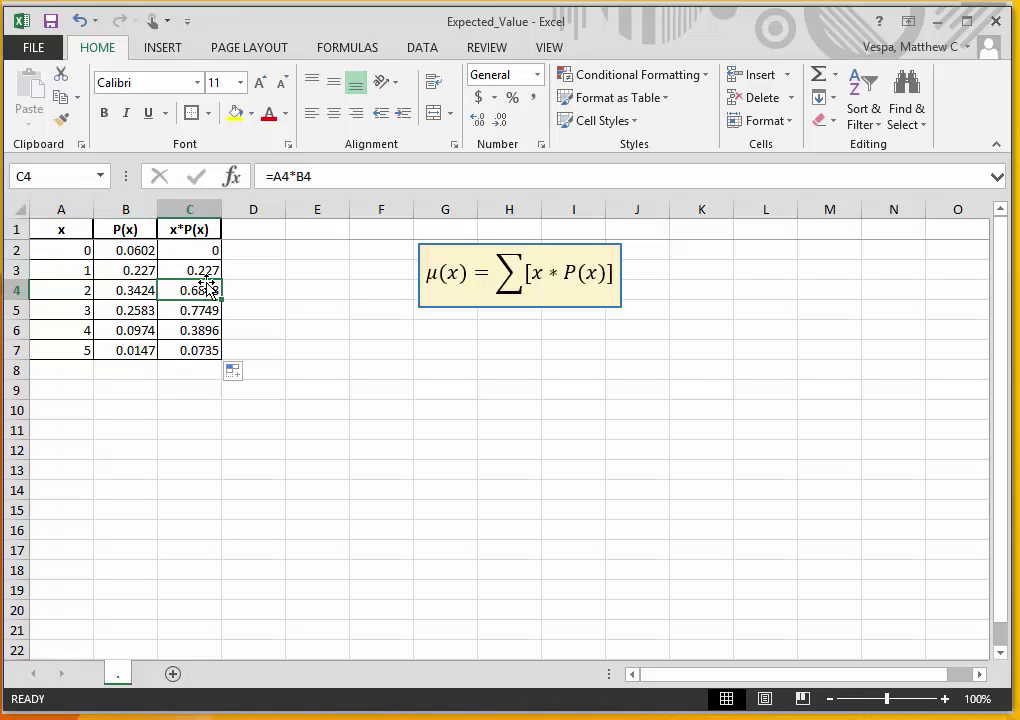
click(83, 290)
drag(83, 290, 145, 290)
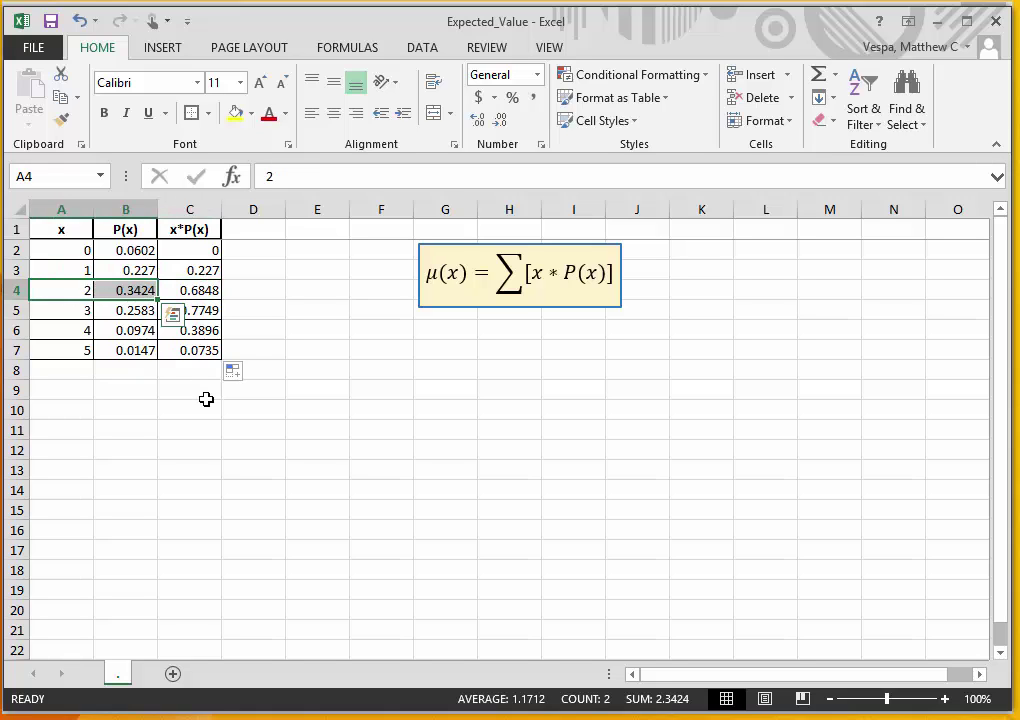
click(194, 395)
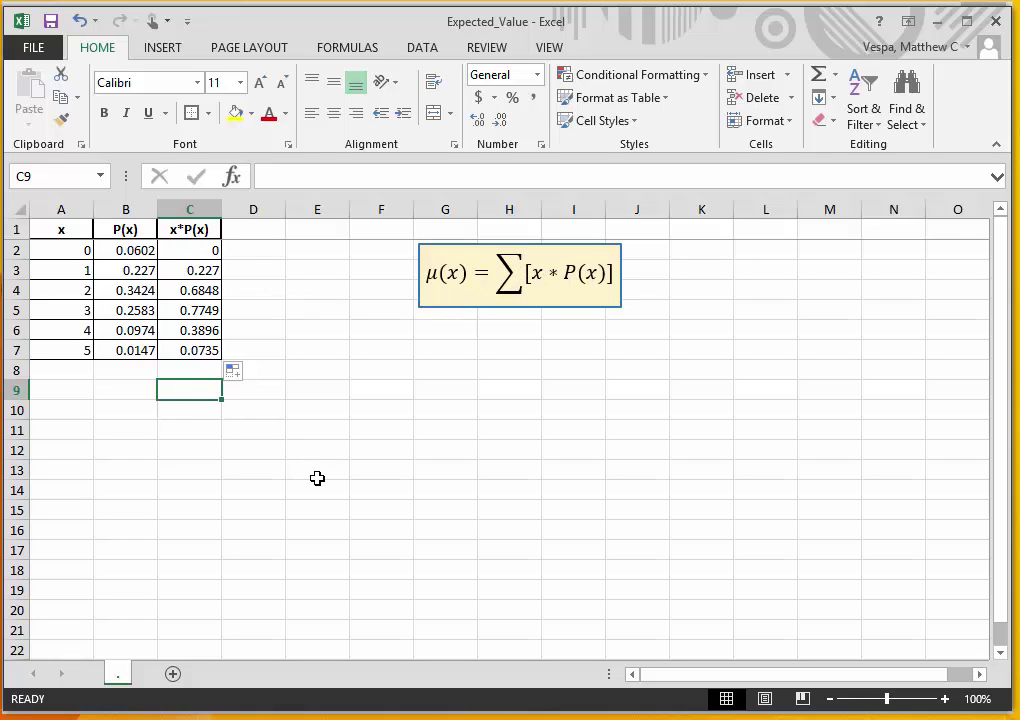
Total the products in C9 with =SUM(C2:C7), giving 2.1498.
text(=)
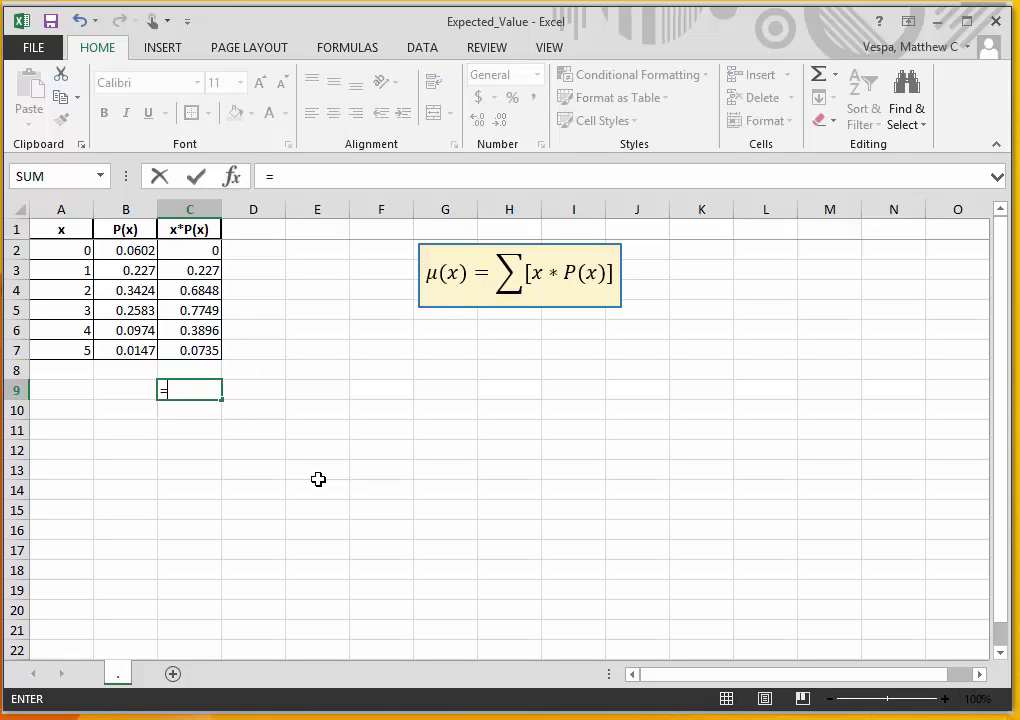
text(sum)
key(Tab)
drag(210, 250, 203, 349)
text())
key(Return)
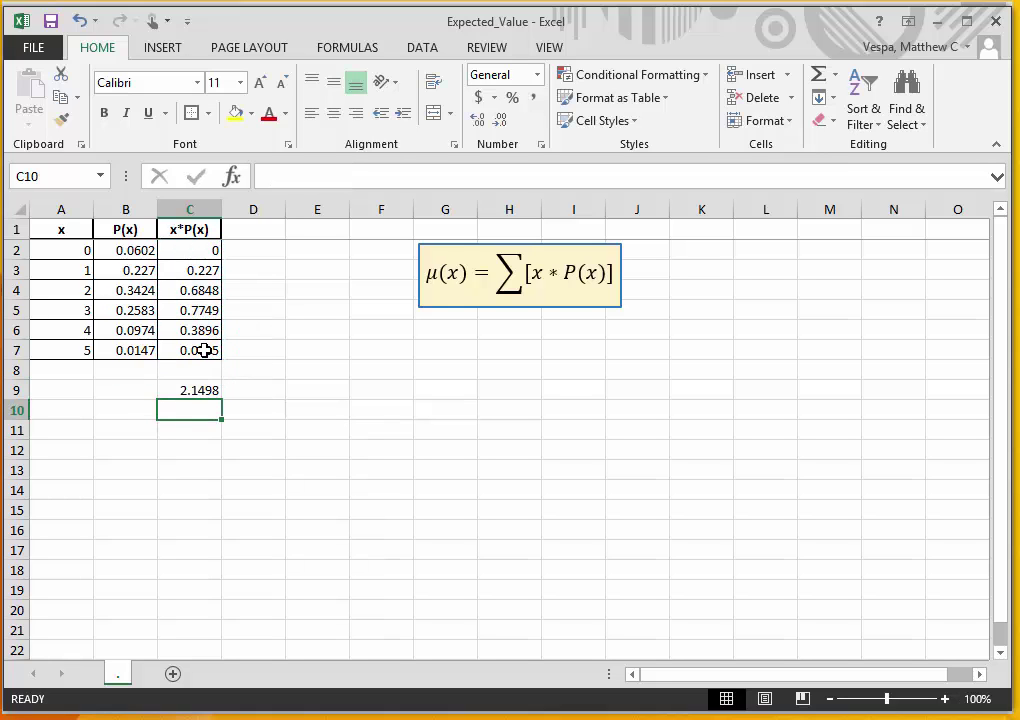
Label the total 'E(x) =' in B9 and paste in the variance formula box.
key(Left)
key(Up)
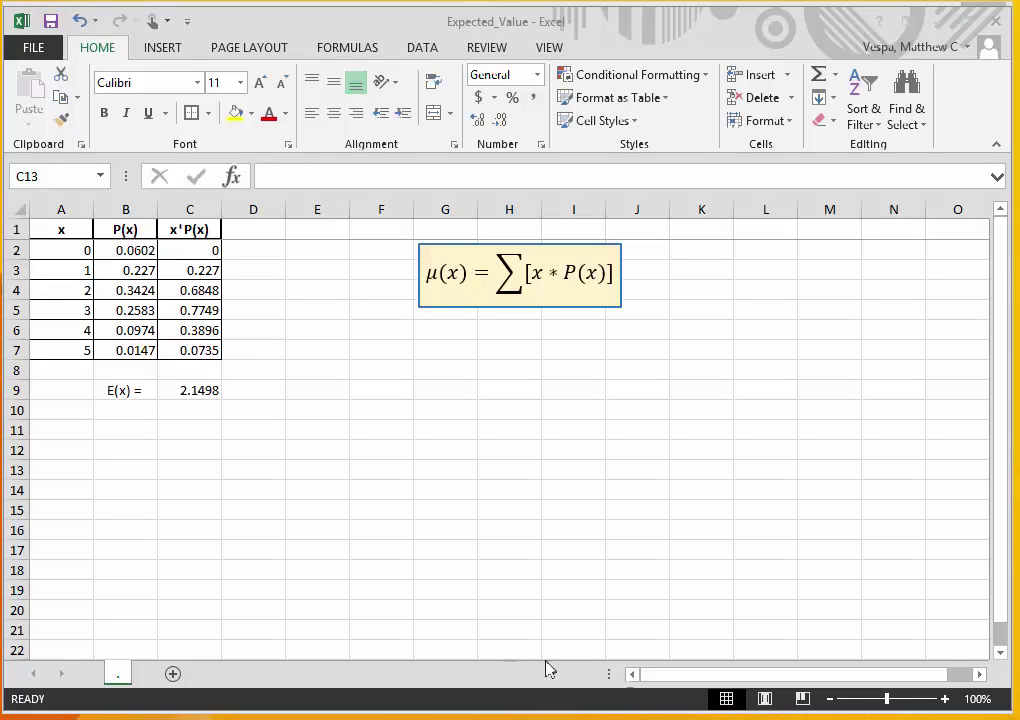
click(128, 394)
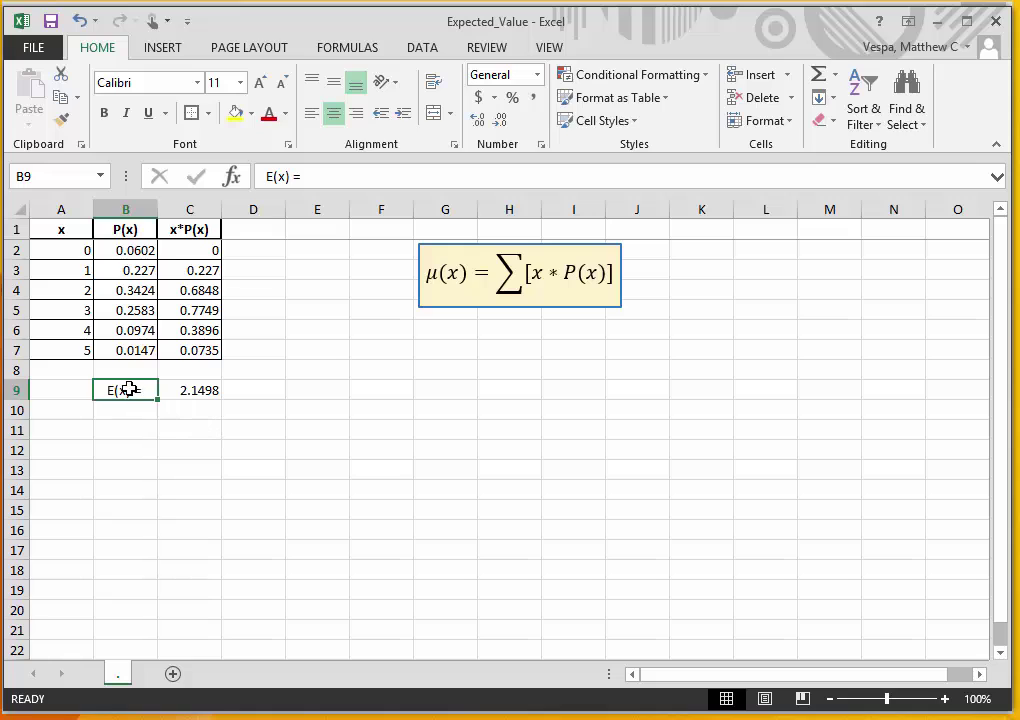
drag(150, 391, 190, 392)
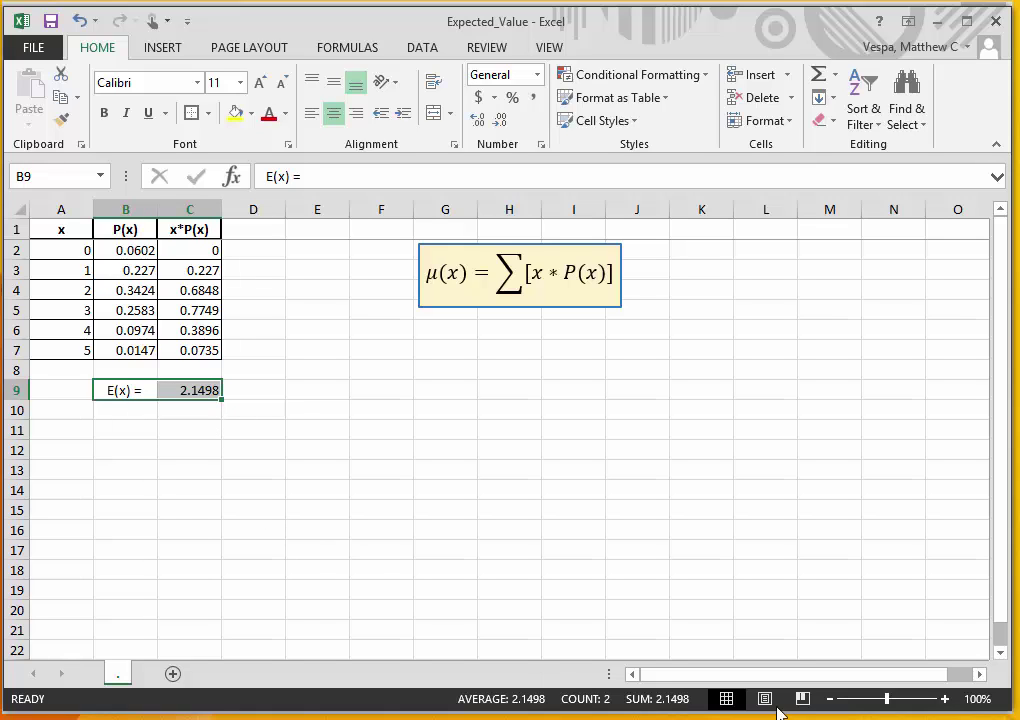
key(ctrl+v)
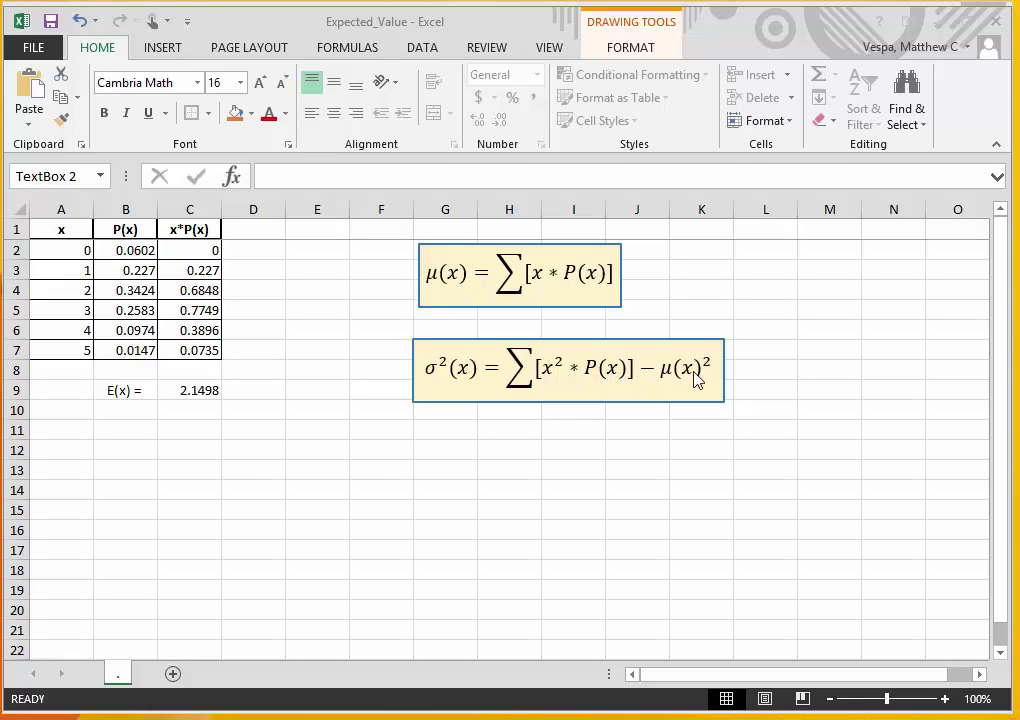
Leave the variance box and select D1 for the x^2*P(x) heading.
key(Escape)
click(253, 227)
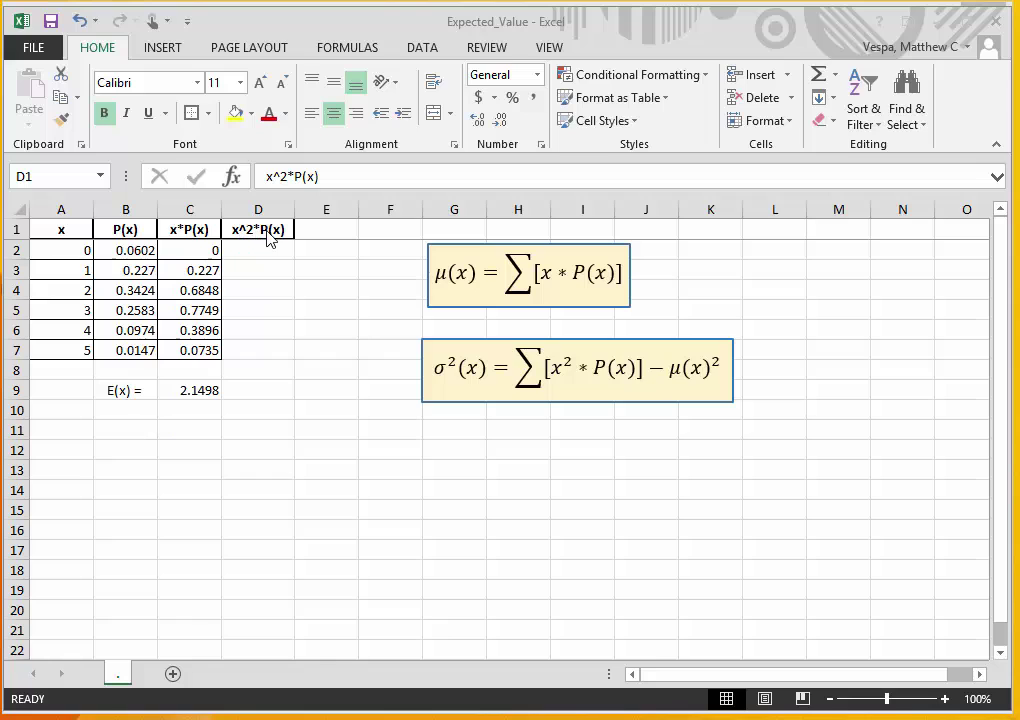
Enter =A2^2*B2 in D2 and fill it down to D7, giving 0 through 0.3675.
key(F2)
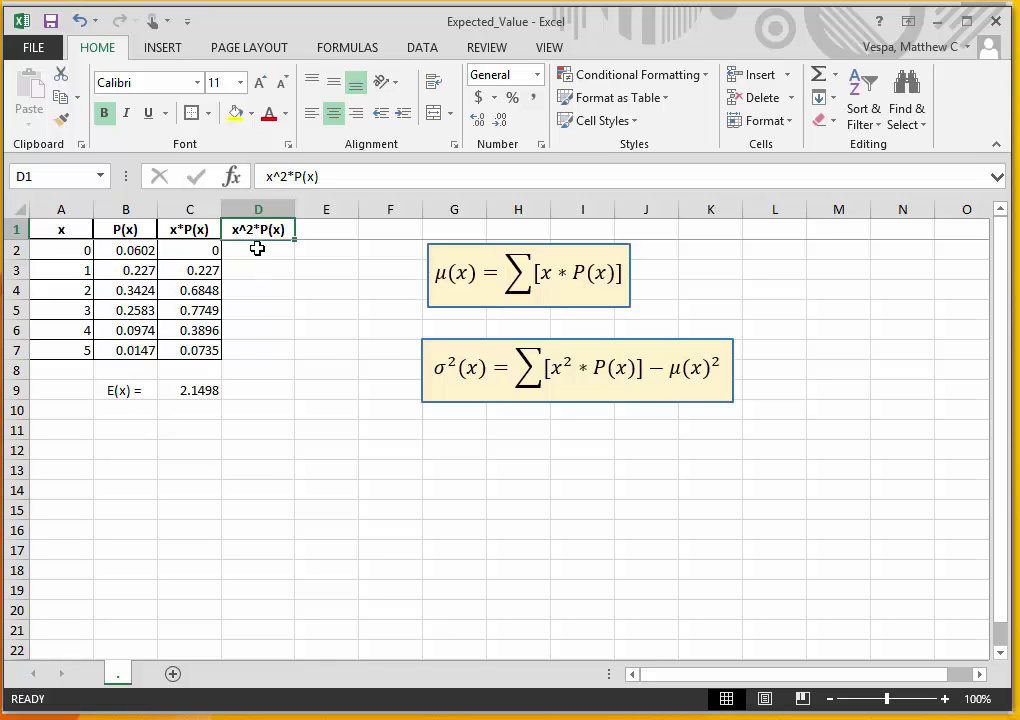
key(Return)
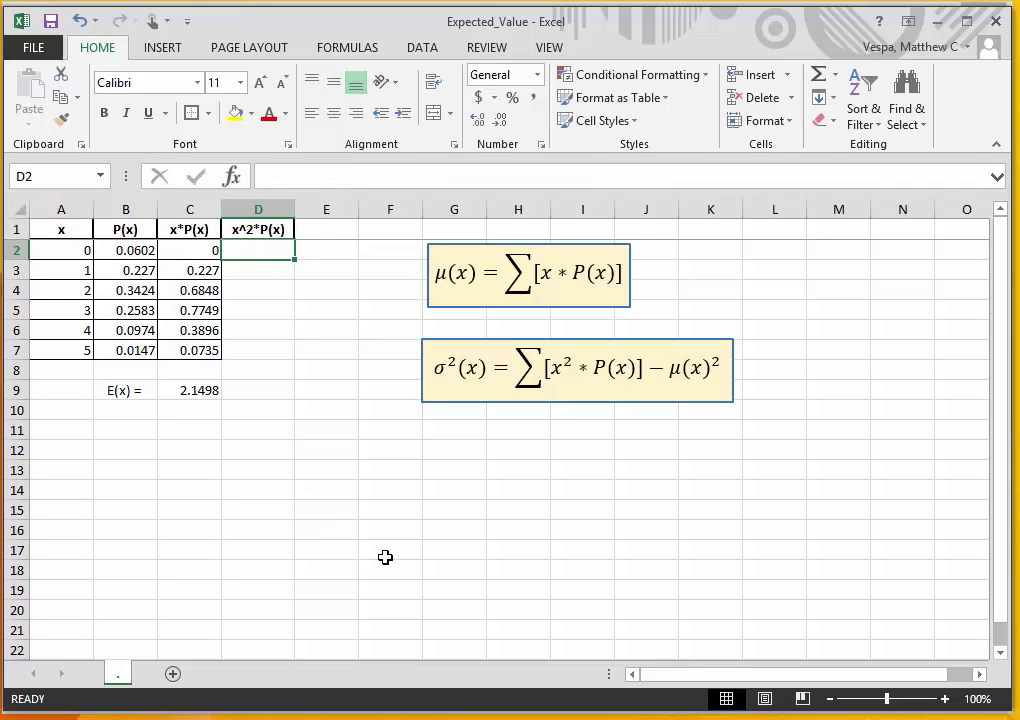
text(=)
click(70, 249)
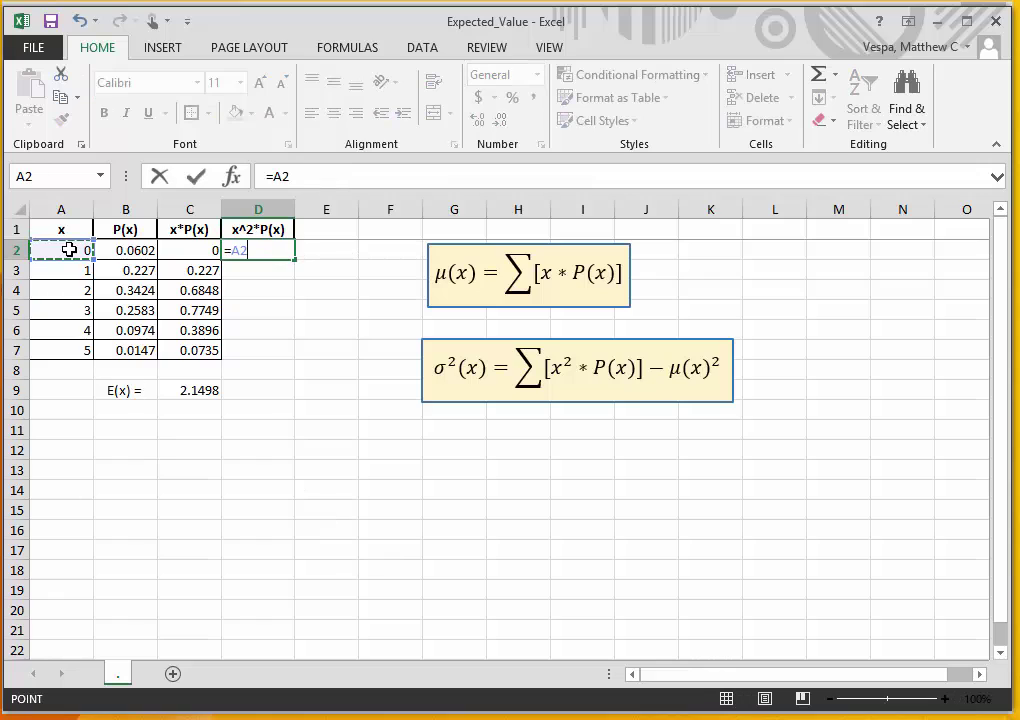
text(^2)
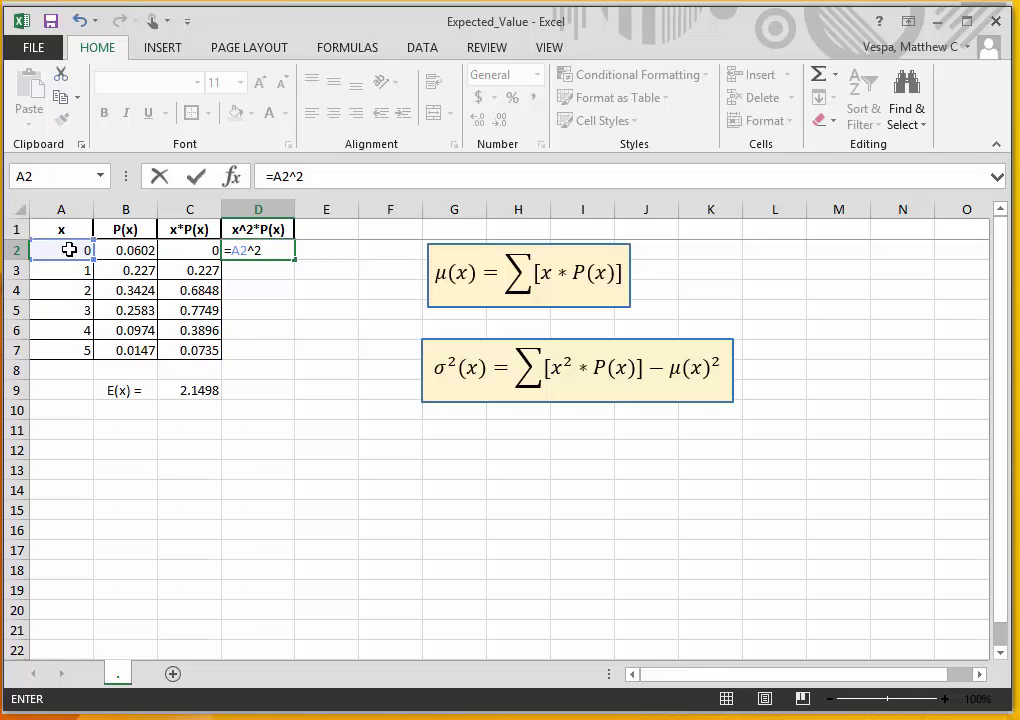
text(*)
click(130, 250)
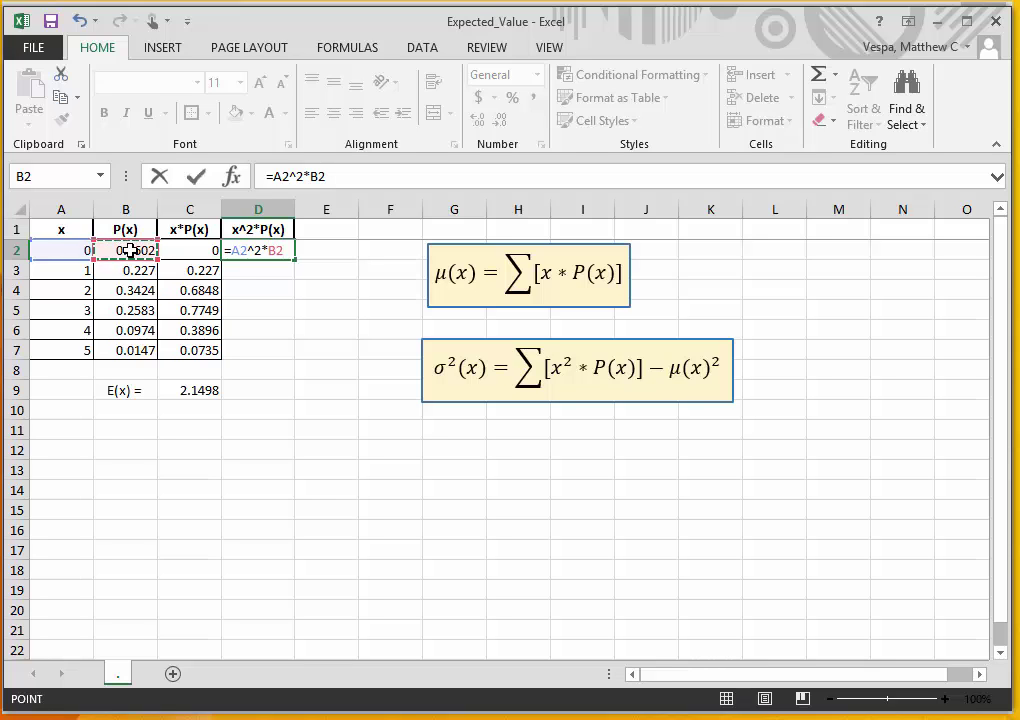
key(Return)
click(252, 253)
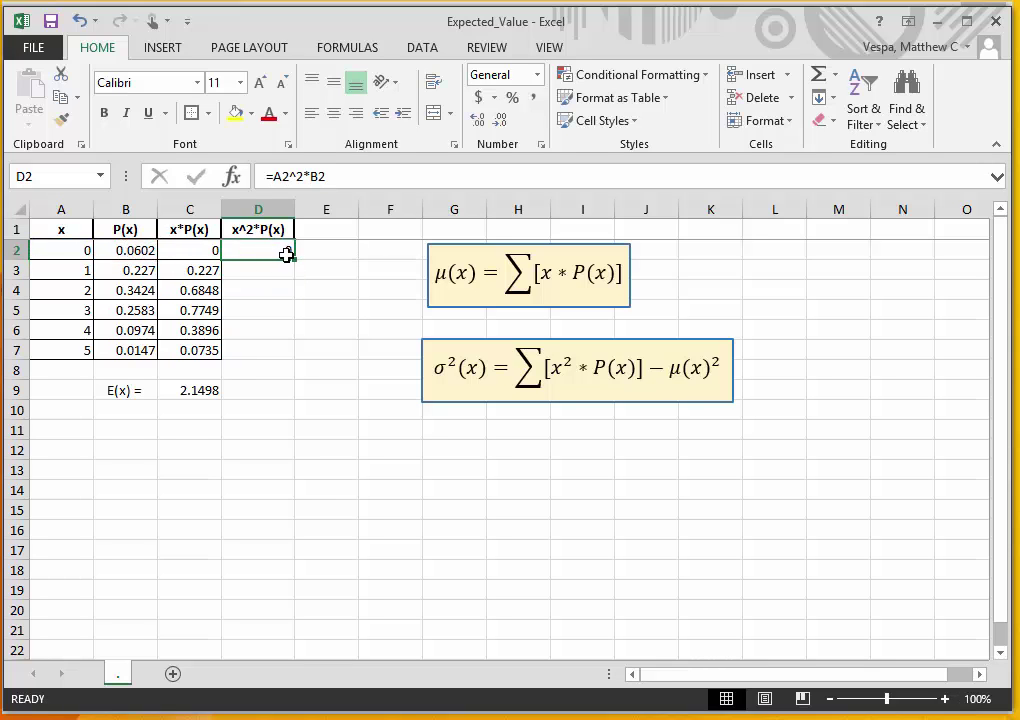
drag(292, 260, 298, 362)
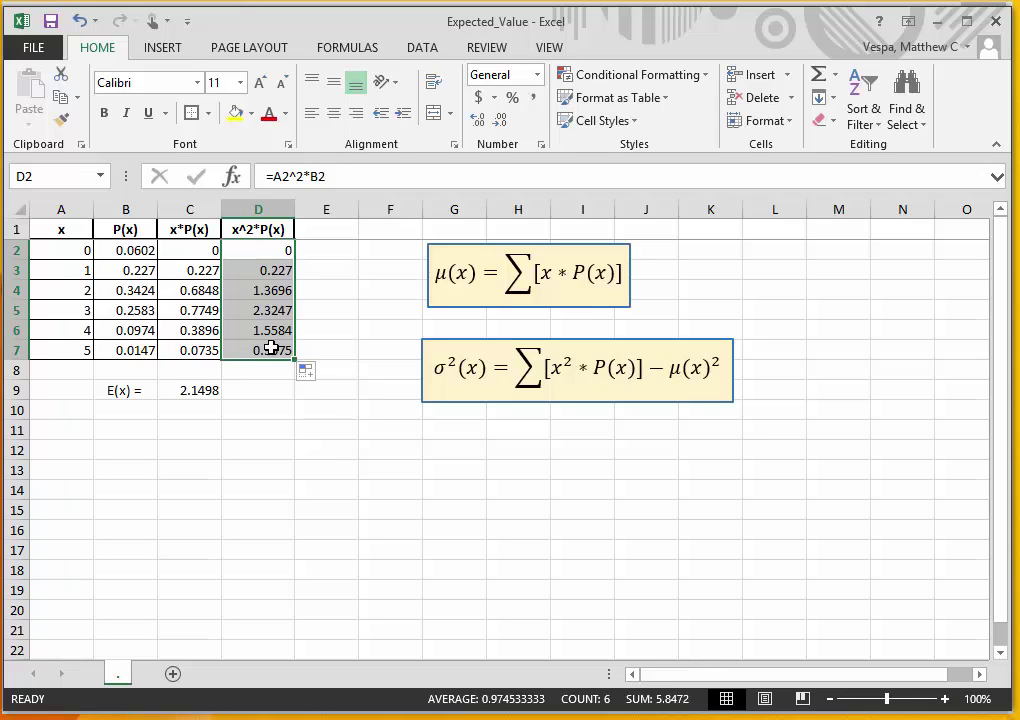